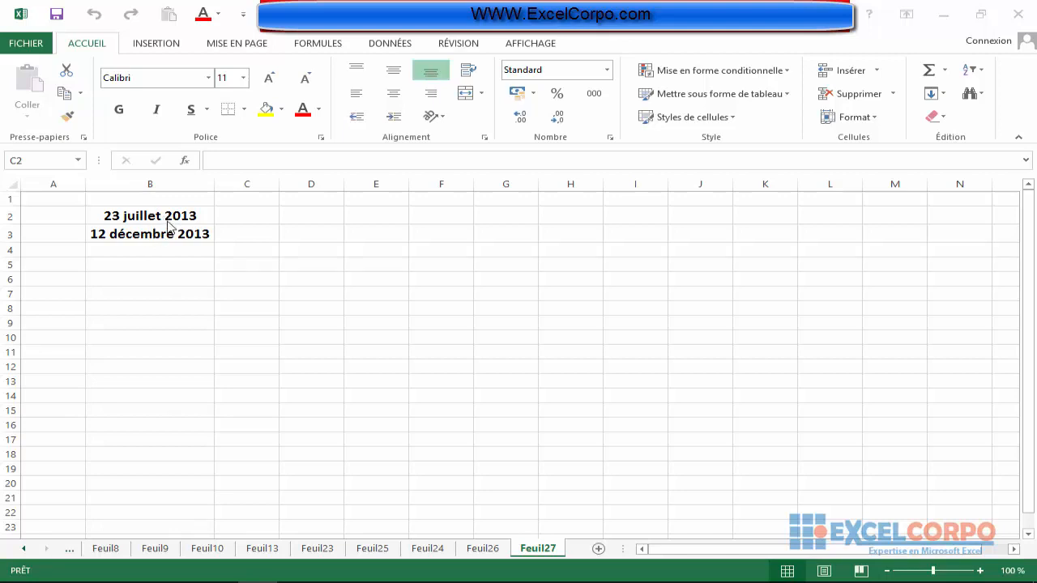
Enter =JOURS360(B2;B3;VRAI) in cell B7 to count the days between the two dates using the European method.
{"action": "left_click", "coordinate": [156, 293]}
{"action": "left_click", "coordinate": [159, 293]}
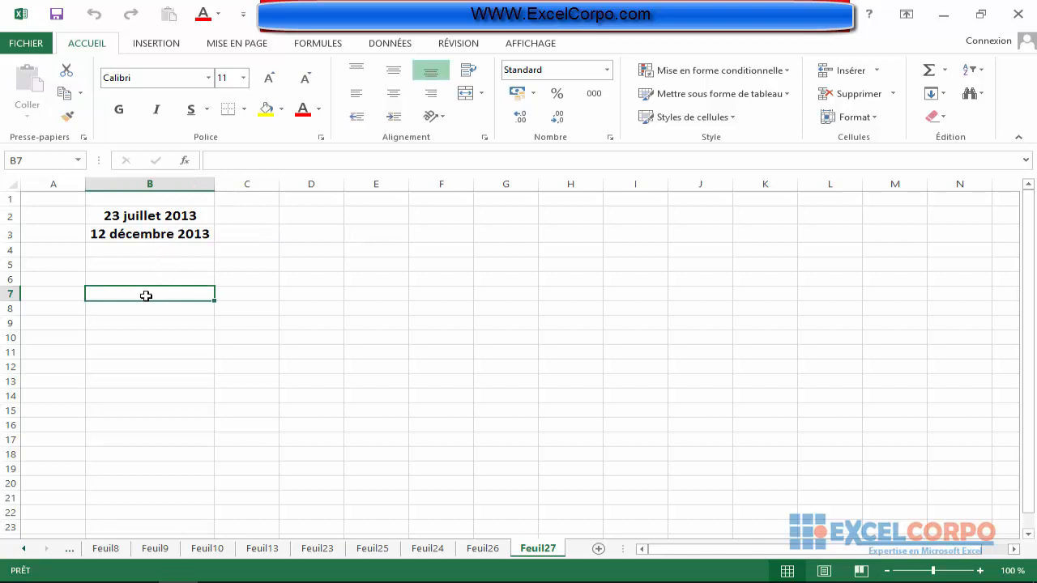
{"action": "type", "text": "="}
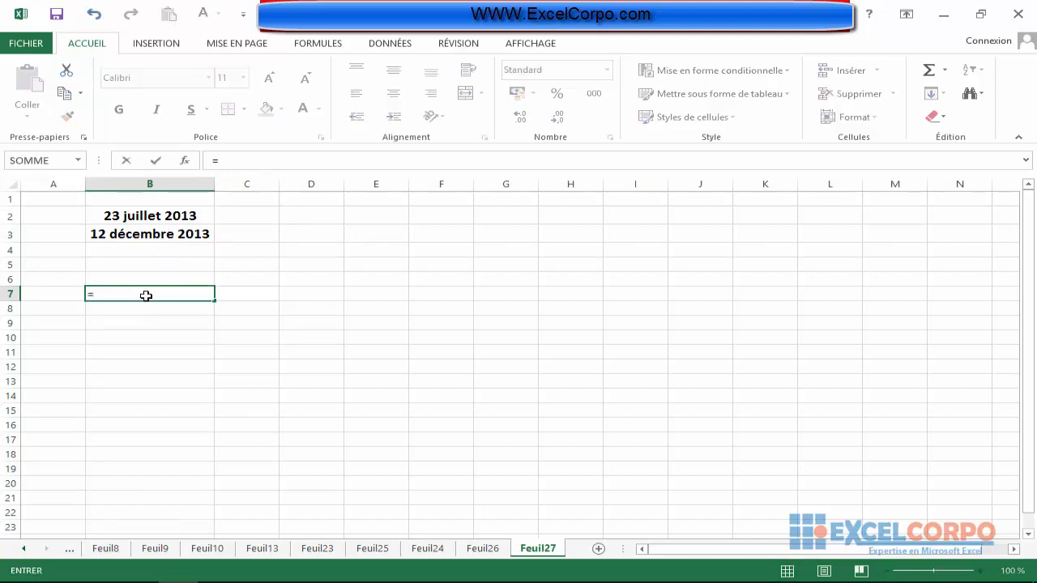
{"action": "type", "text": "jou"}
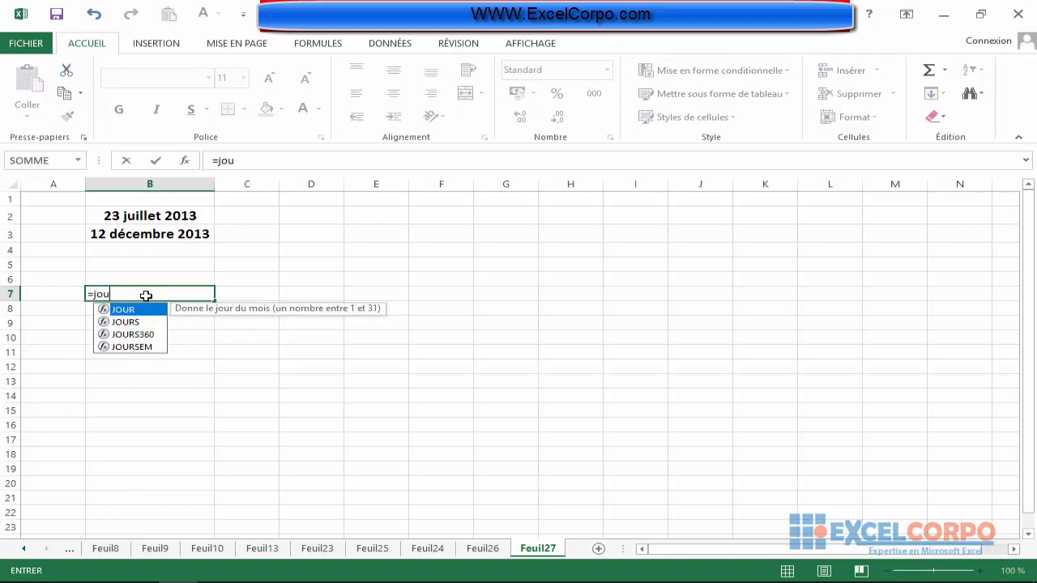
{"action": "double_click", "coordinate": [136, 335]}
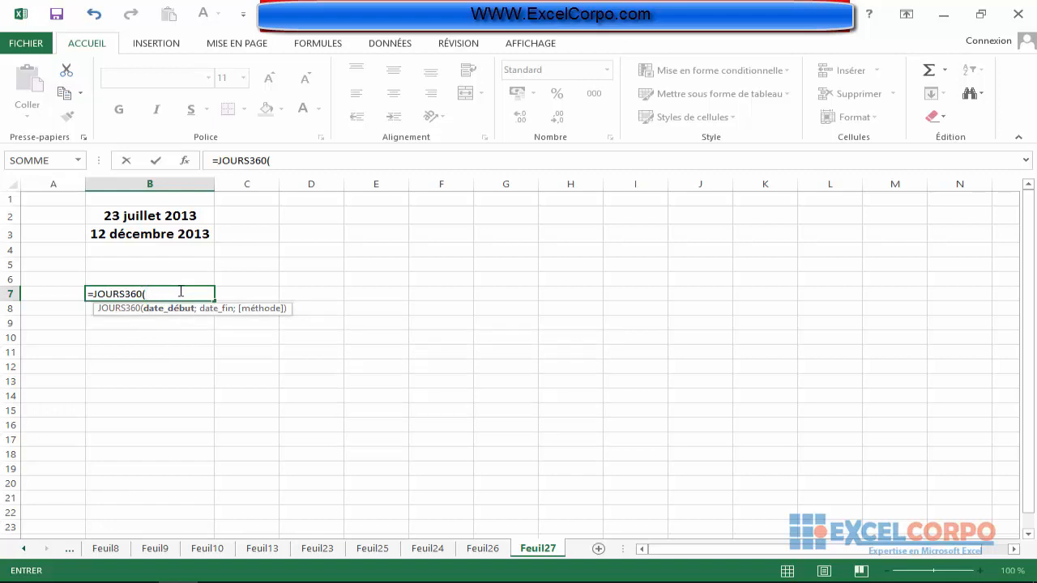
{"action": "left_click", "coordinate": [178, 217]}
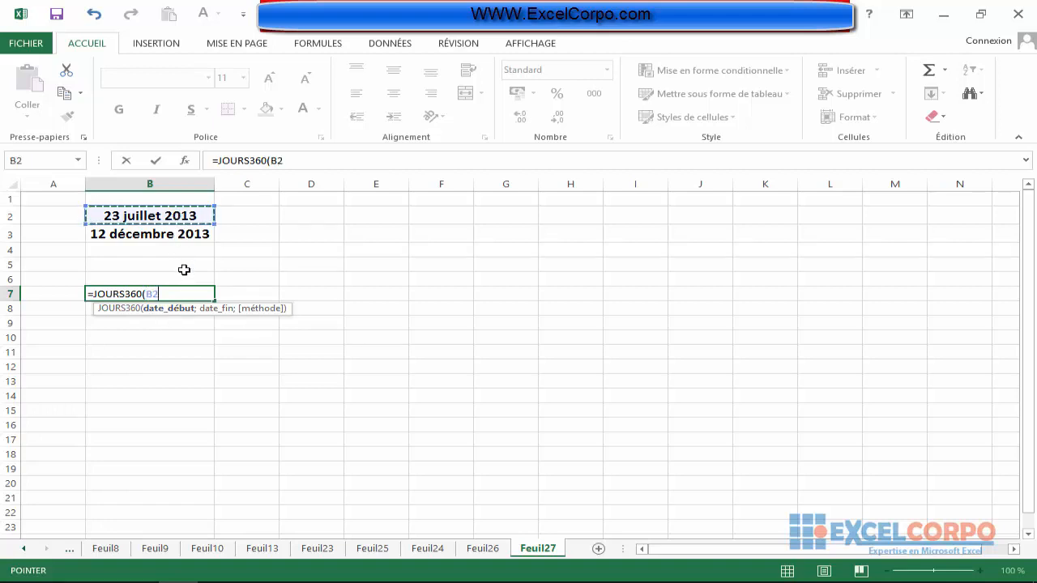
{"action": "type", "text": ";"}
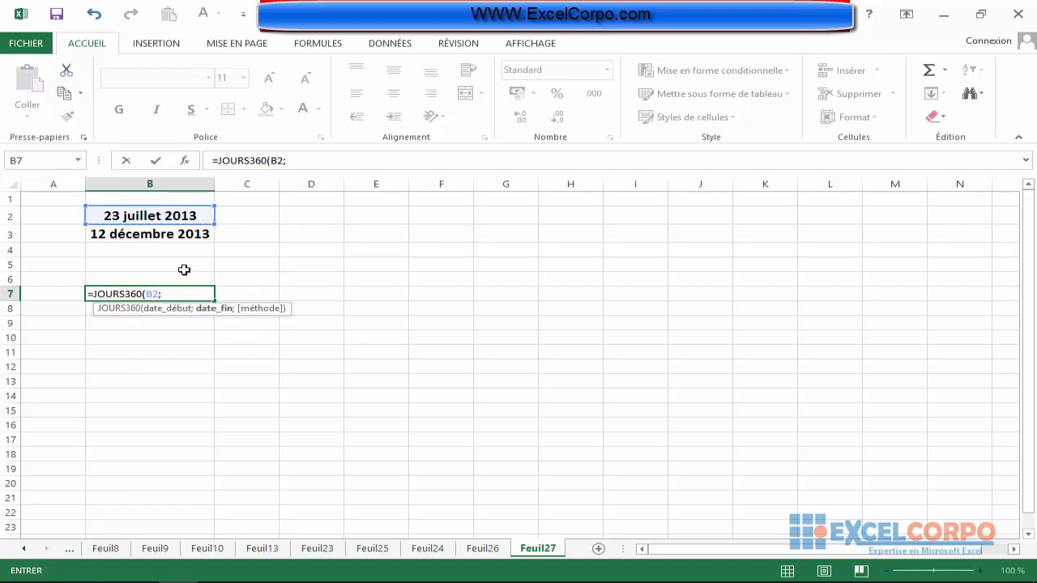
{"action": "left_click", "coordinate": [166, 235]}
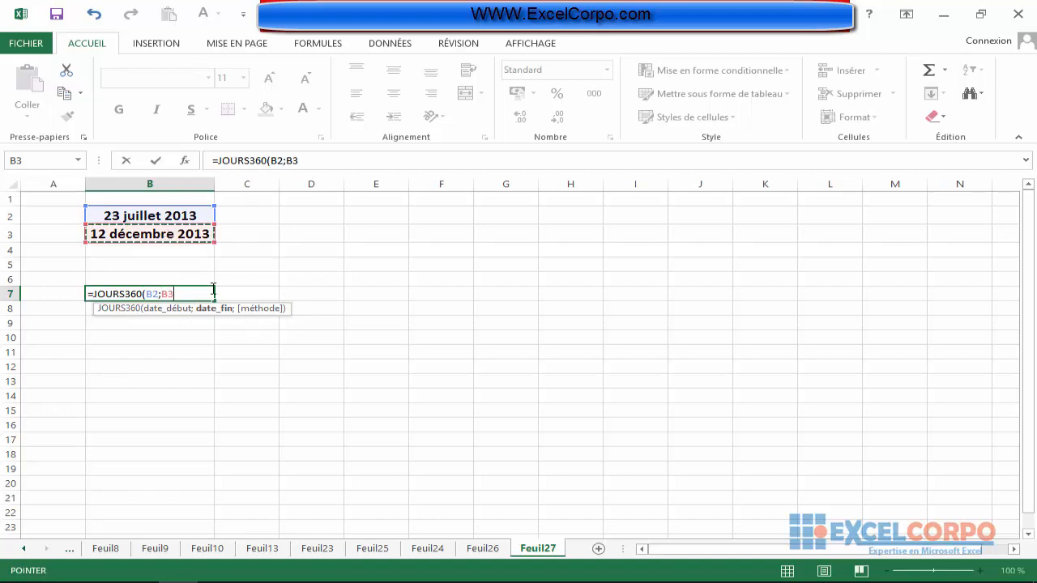
{"action": "type", "text": ";"}
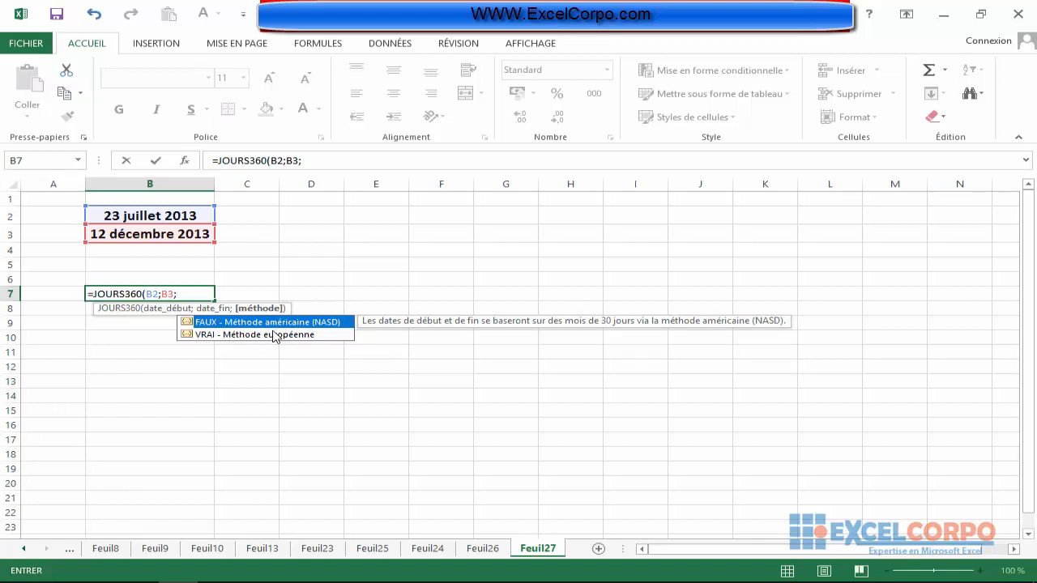
{"action": "left_click", "coordinate": [240, 339]}
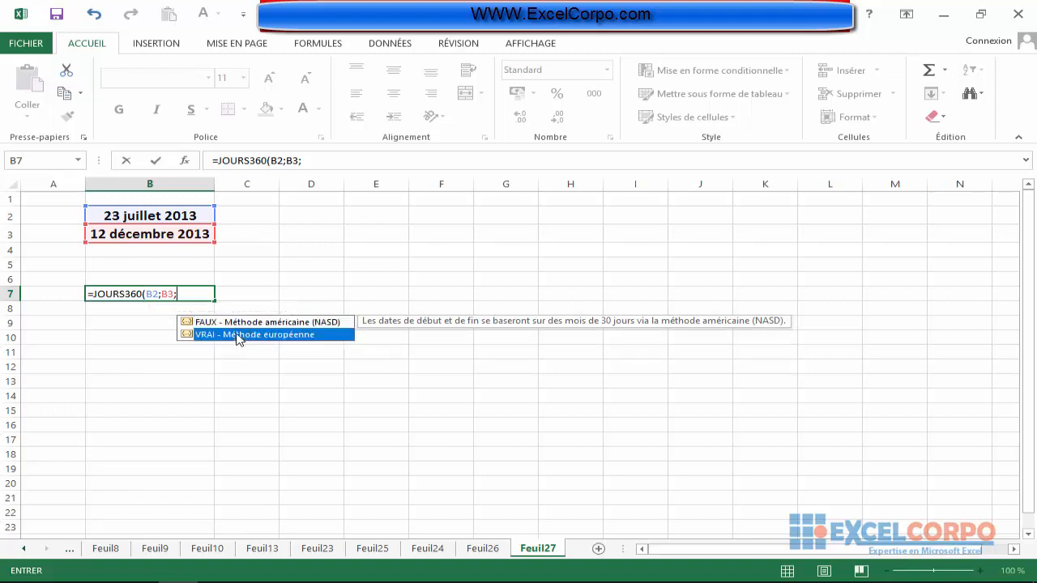
{"action": "double_click", "coordinate": [240, 334]}
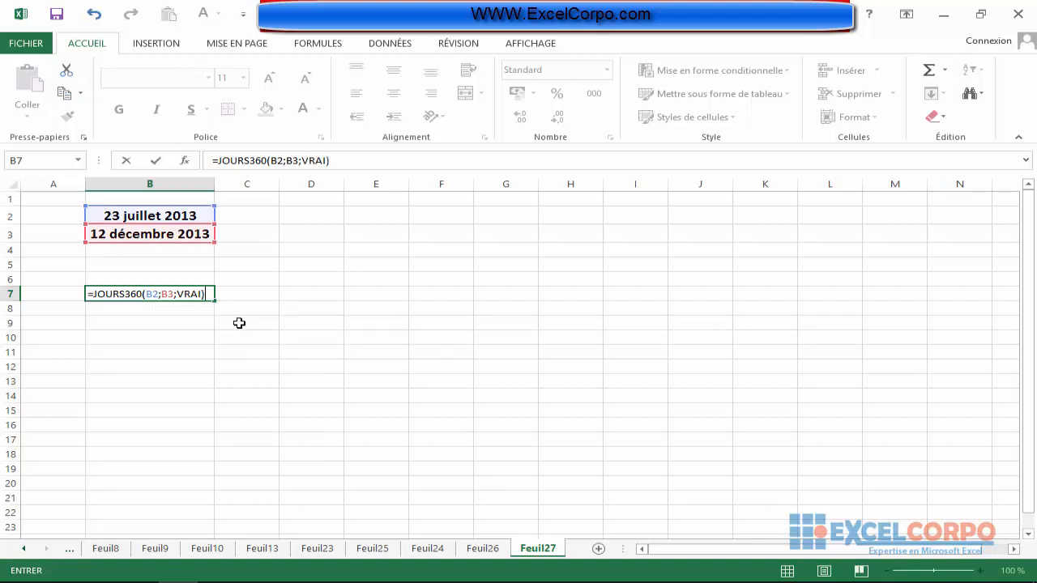
{"action": "key", "text": "Return"}
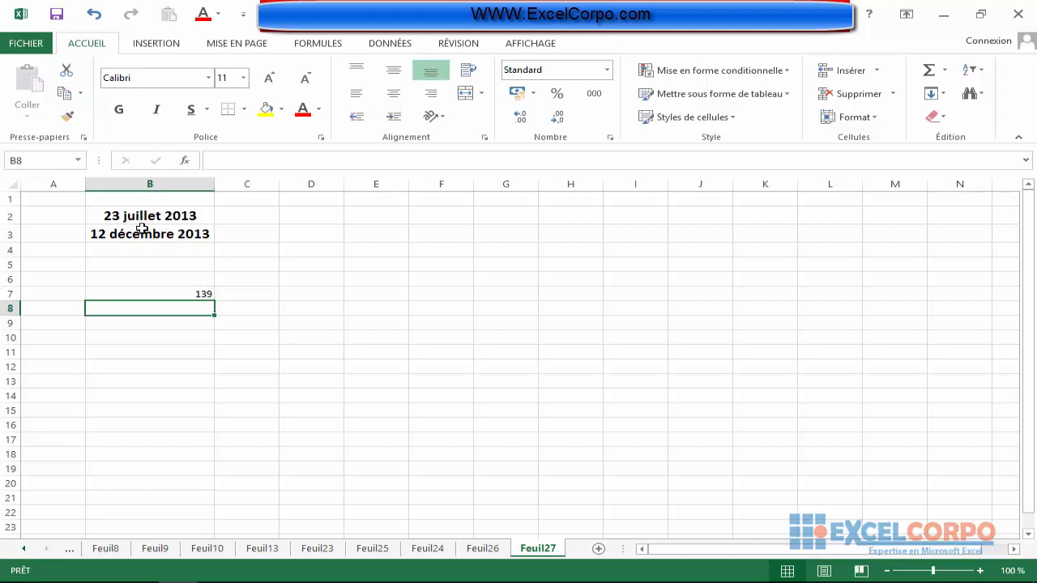
{"action": "double_click", "coordinate": [198, 295]}
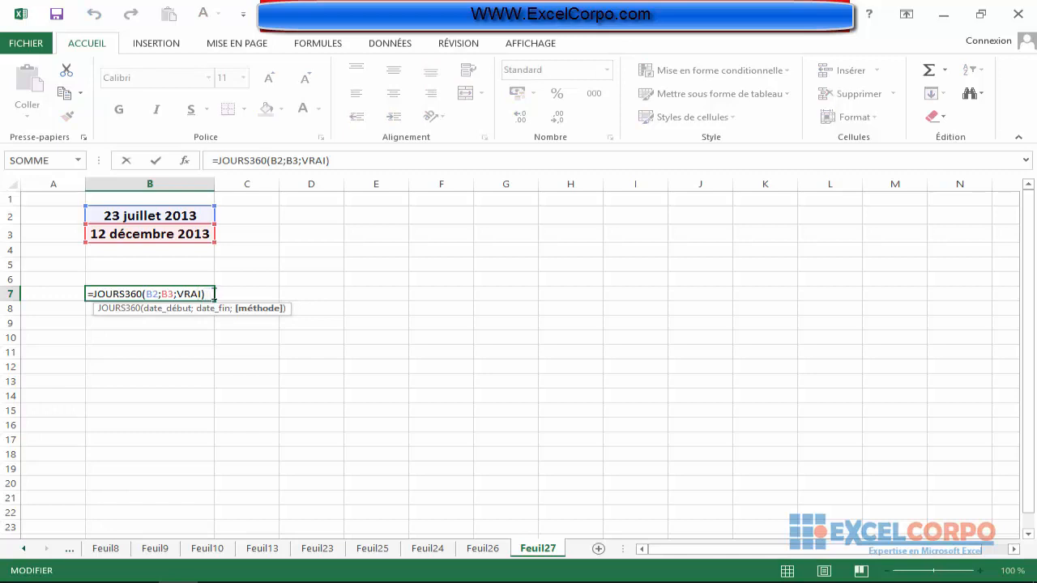
{"action": "key", "text": "Return"}
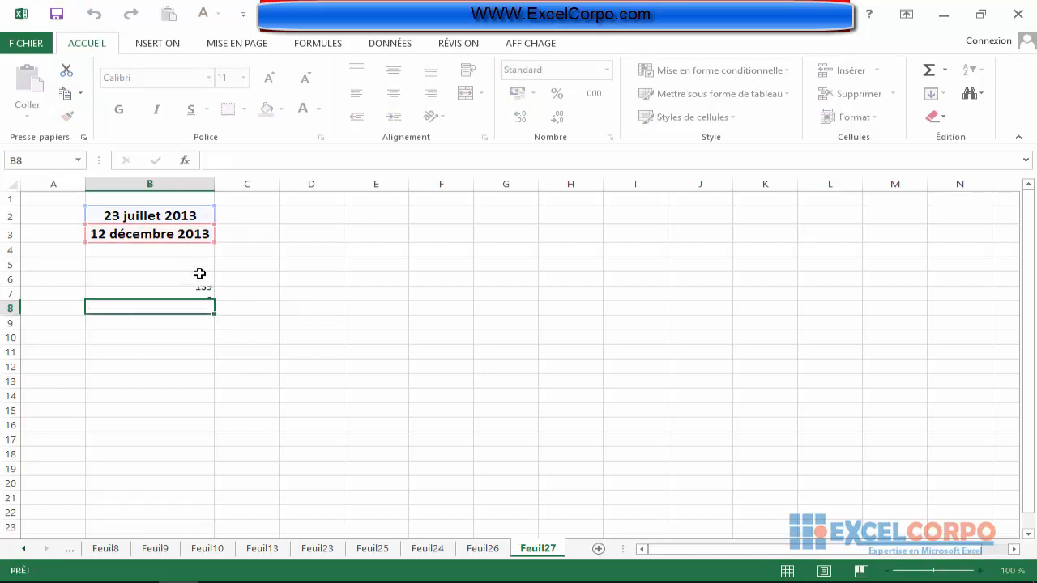
Change the end date in cell B3 to 12/08/2013.
{"action": "left_click", "coordinate": [169, 234]}
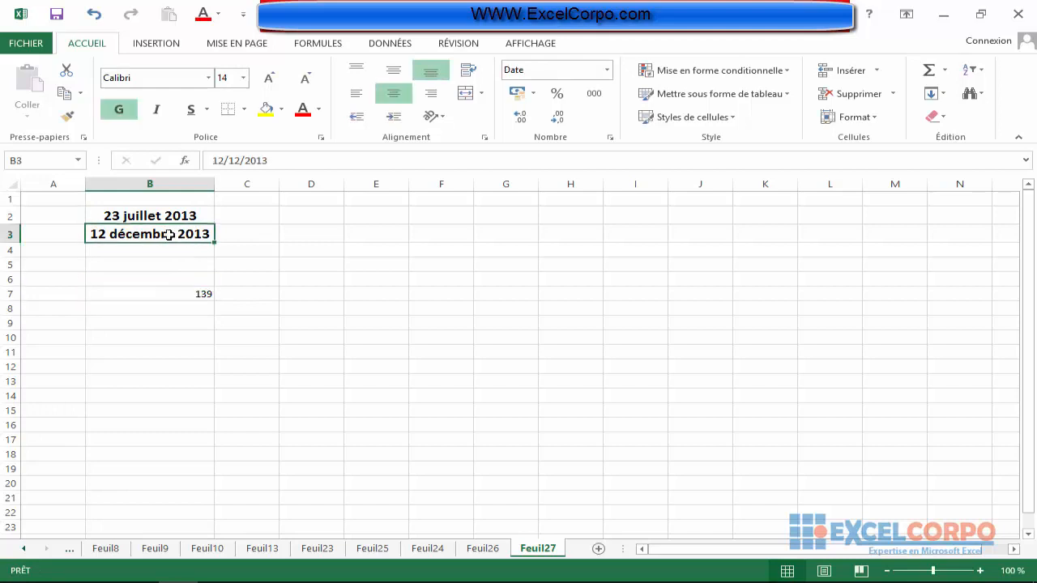
{"action": "double_click", "coordinate": [169, 234]}
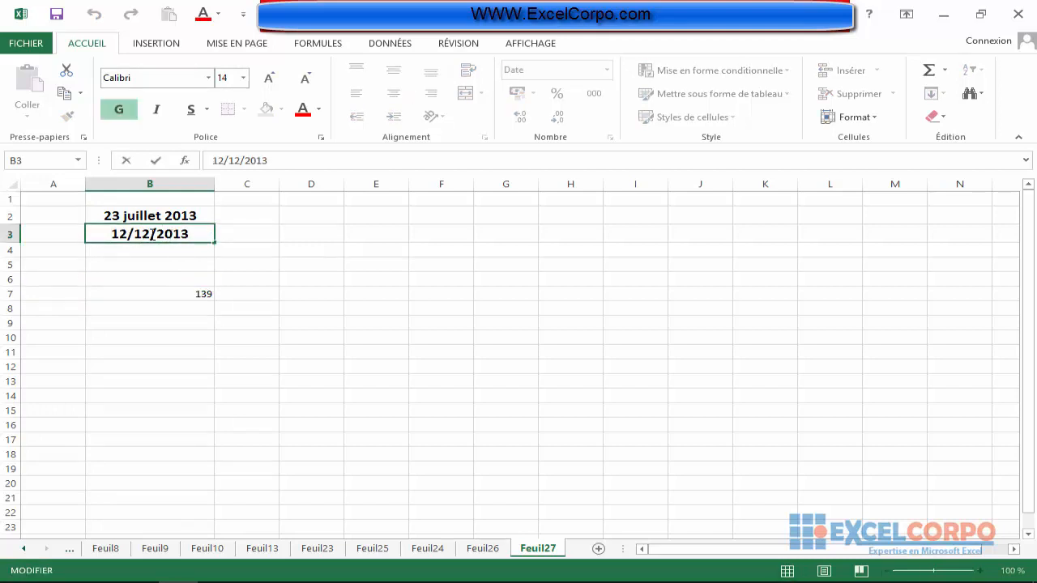
{"action": "key", "text": "BackSpace"}
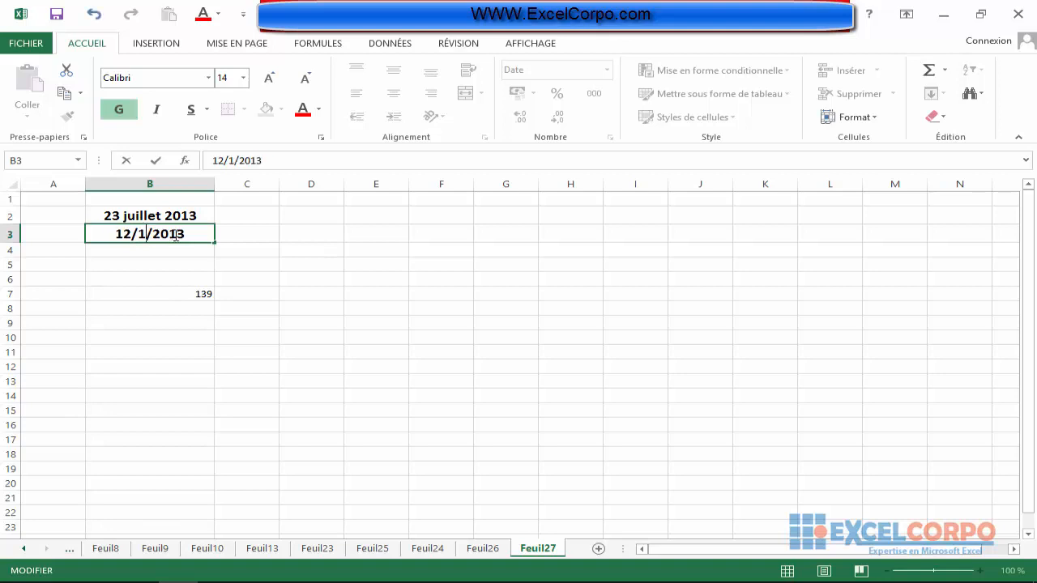
{"action": "key", "text": "BackSpace"}
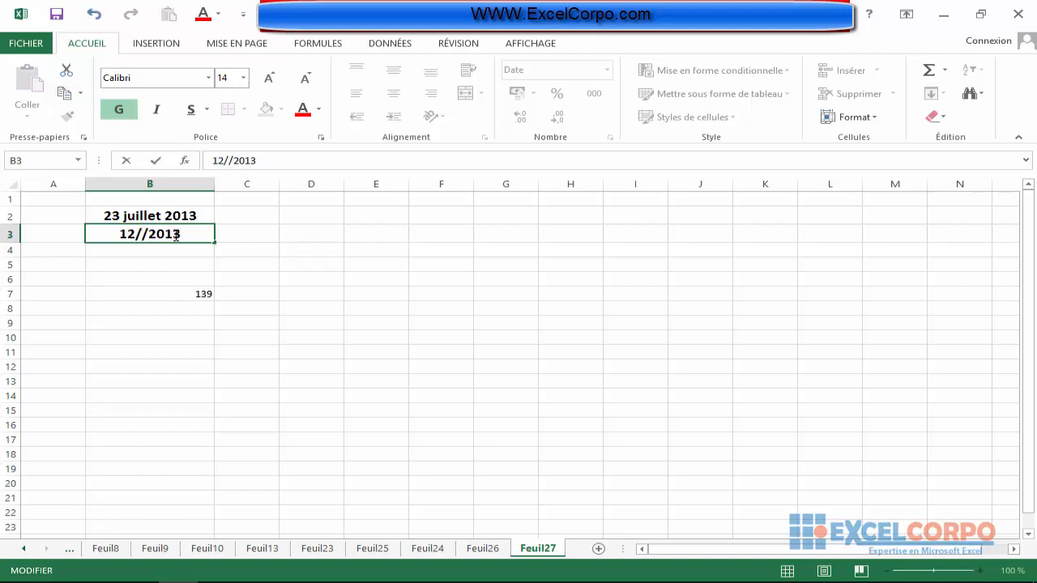
{"action": "type", "text": "à_"}
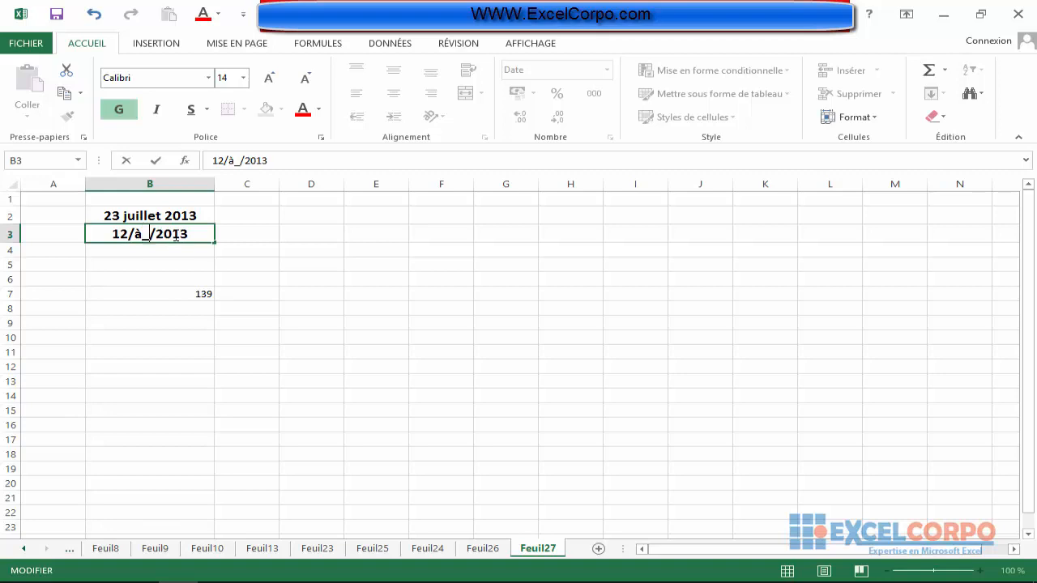
{"action": "key", "text": "BackSpace"}
{"action": "key", "text": "BackSpace"}
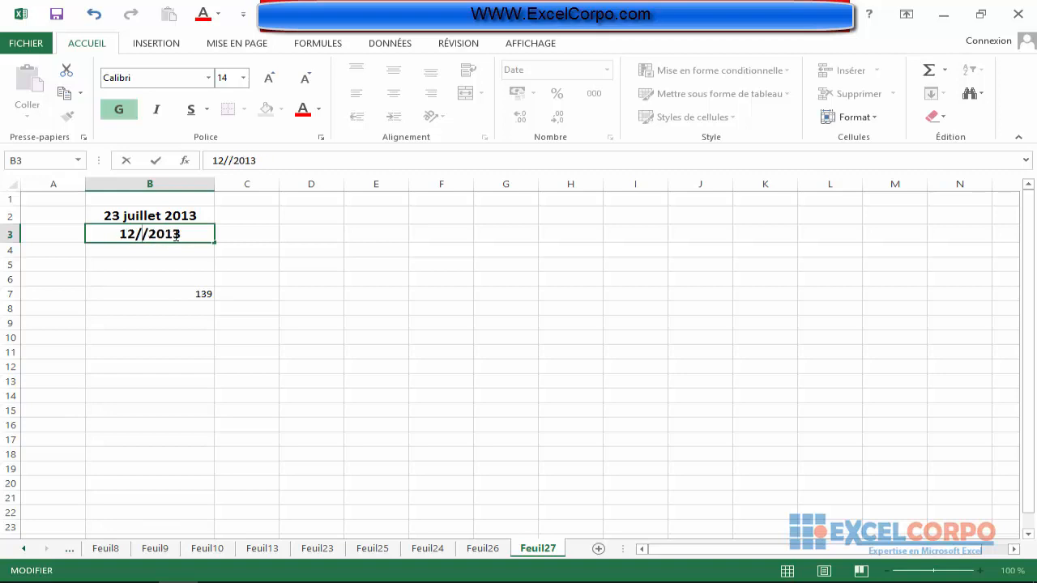
{"action": "type", "text": "08"}
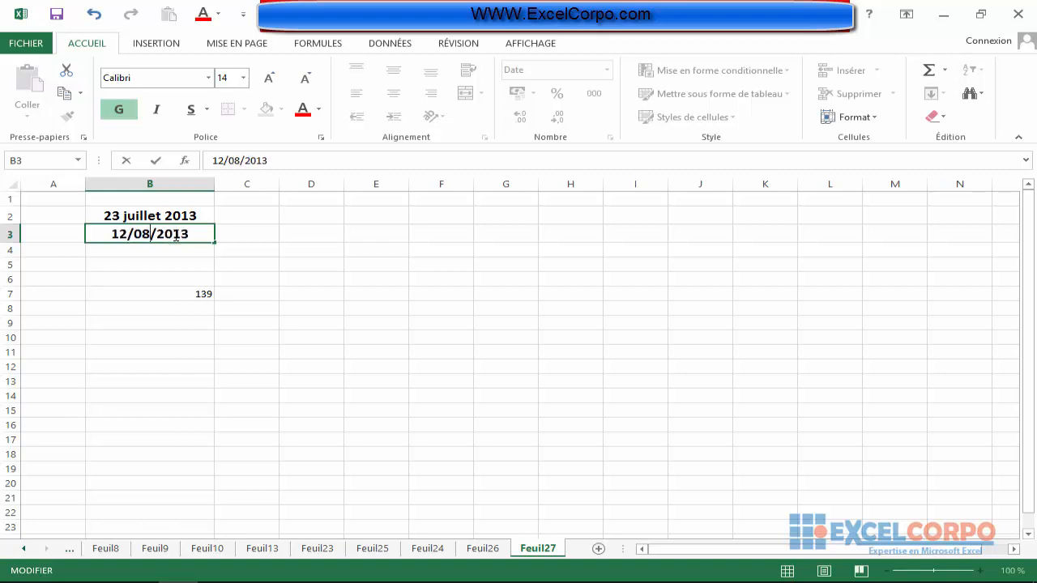
{"action": "key", "text": "Return"}
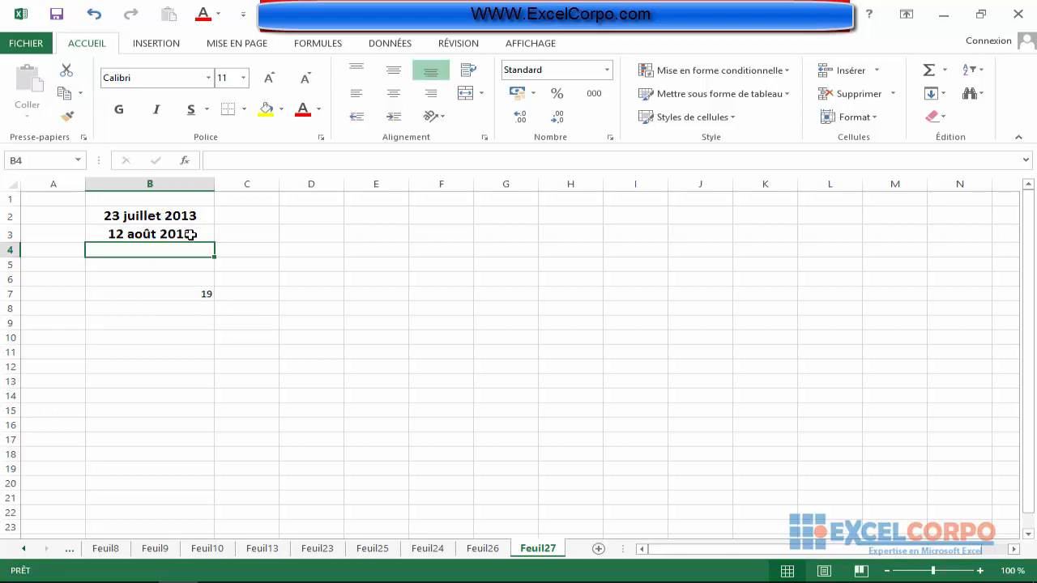
Enter =NO.SEMAINE(B2;2) in cell B10 to get the first date's week number with weeks starting on Monday.
{"action": "left_click", "coordinate": [173, 340]}
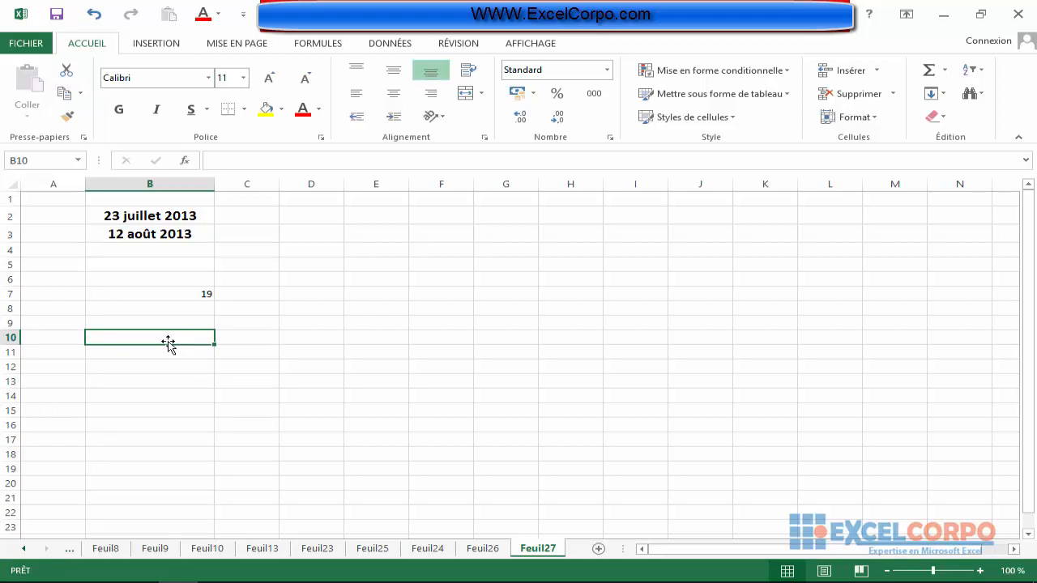
{"action": "type", "text": "=n"}
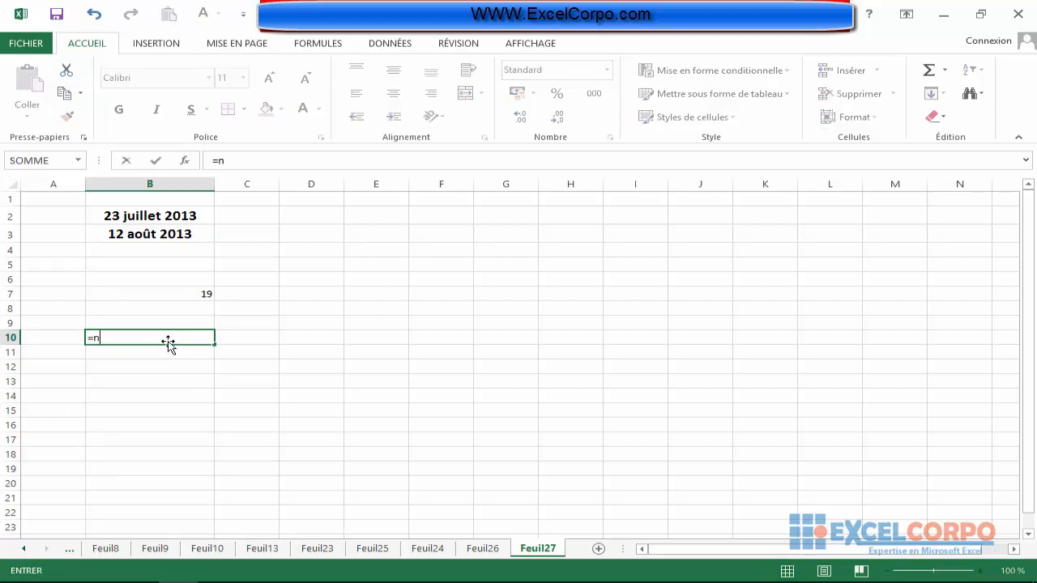
{"action": "type", "text": "o"}
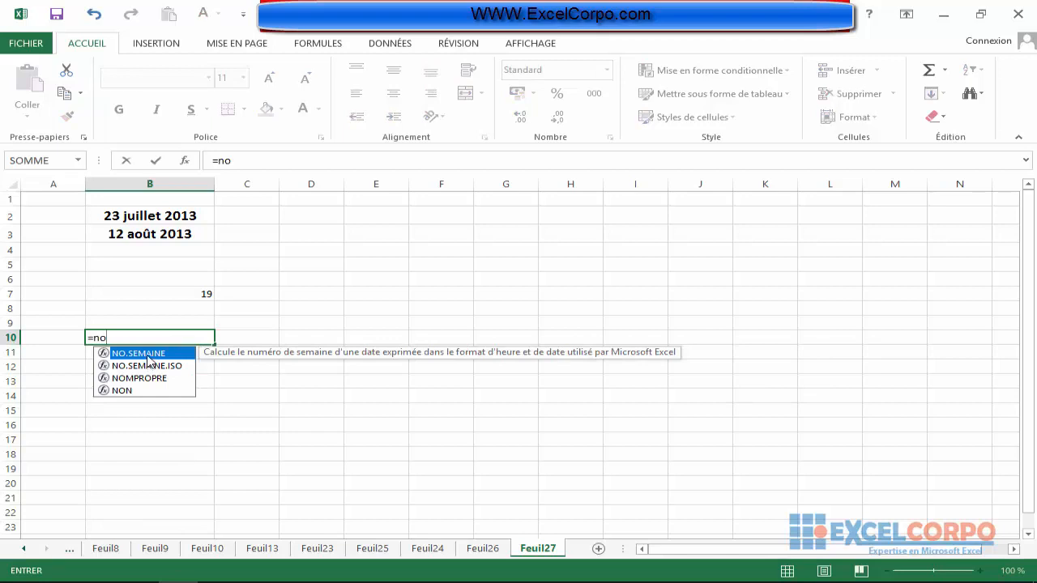
{"action": "double_click", "coordinate": [150, 354]}
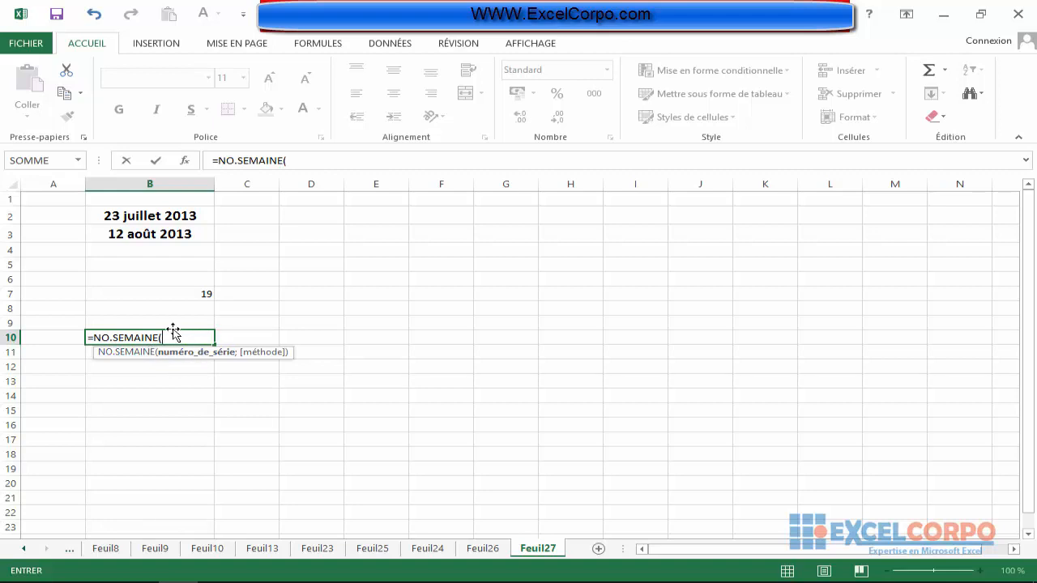
{"action": "left_click", "coordinate": [162, 217]}
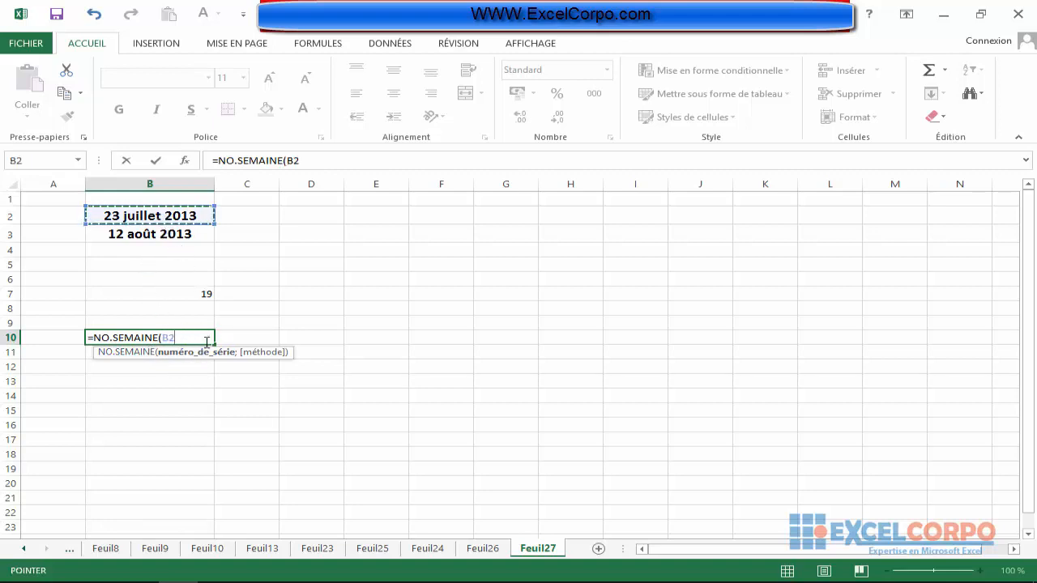
{"action": "type", "text": ";"}
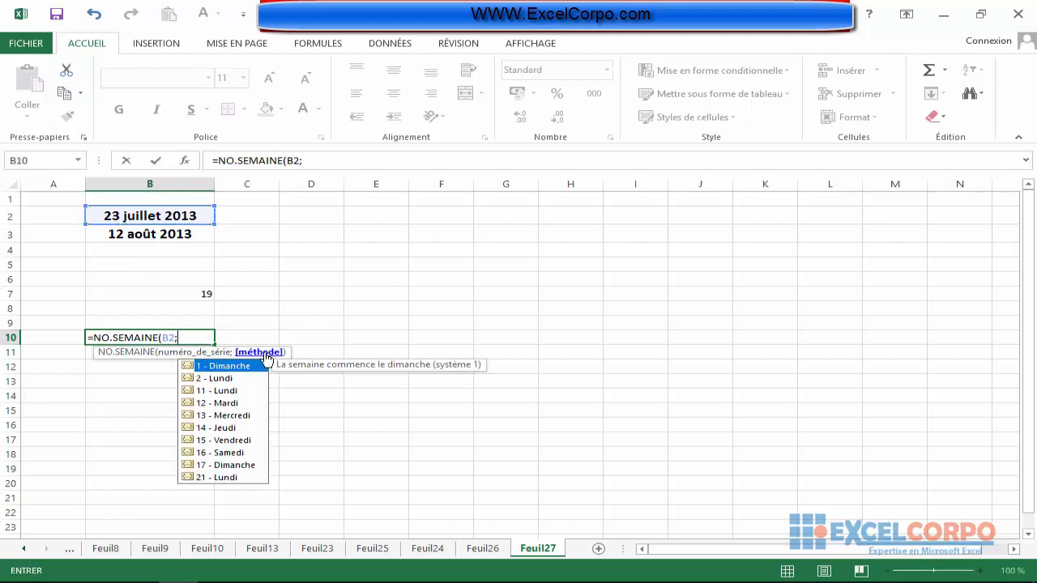
{"action": "left_click", "coordinate": [219, 379]}
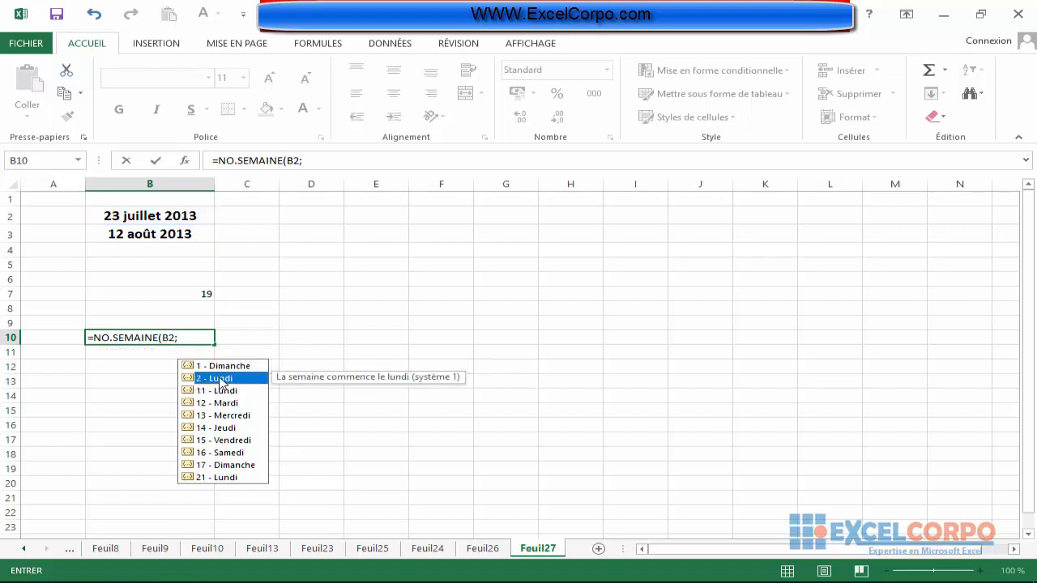
{"action": "double_click", "coordinate": [220, 379]}
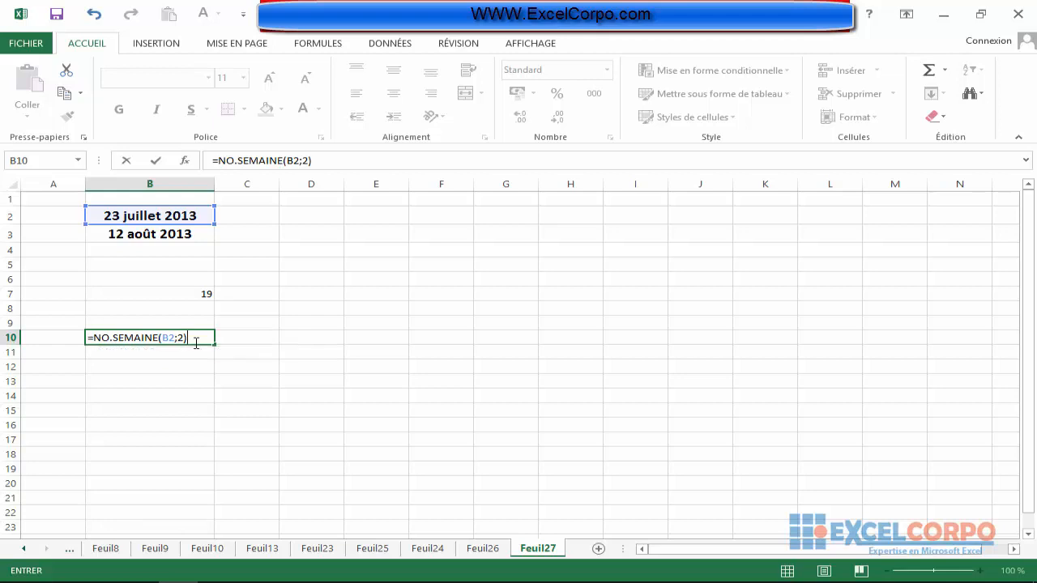
{"action": "key", "text": "Return"}
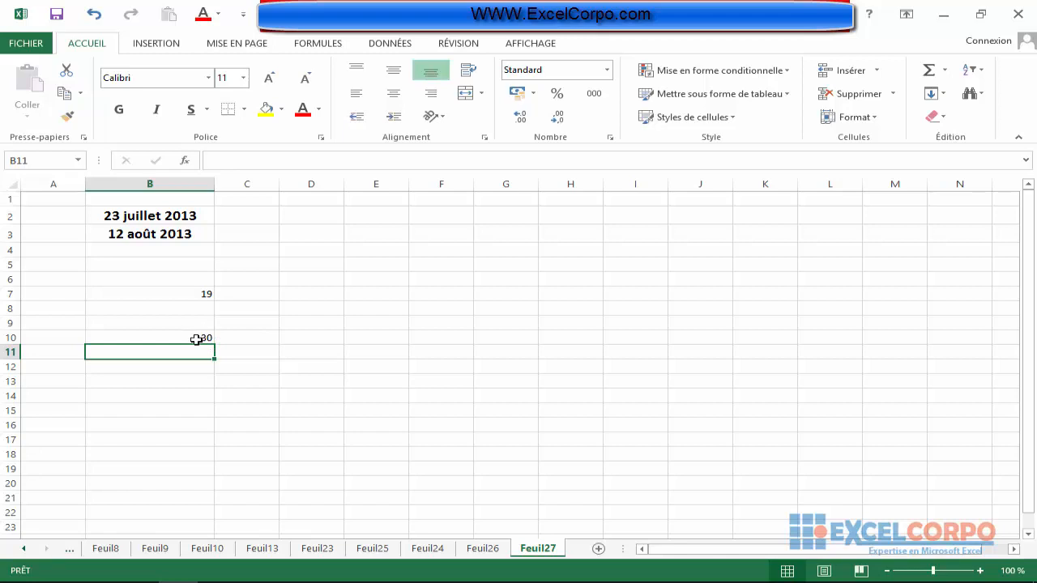
{"action": "left_click", "coordinate": [203, 338]}
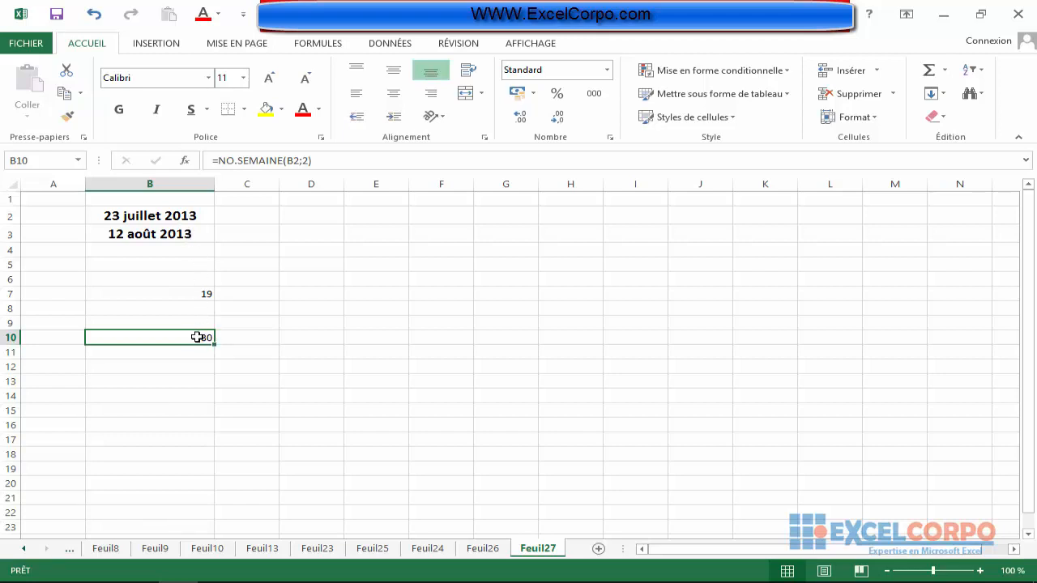
Change the start date in cell B2 to 13/07/2013 and check the week number formula in B10.
{"action": "double_click", "coordinate": [151, 216]}
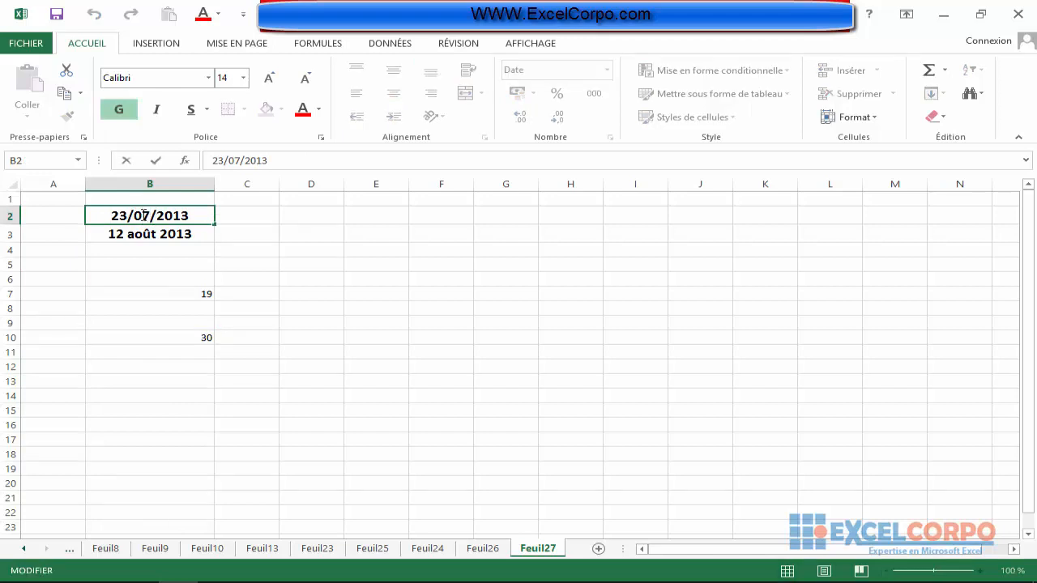
{"action": "left_click_drag", "start_coordinate": [143, 216], "coordinate": [151, 215]}
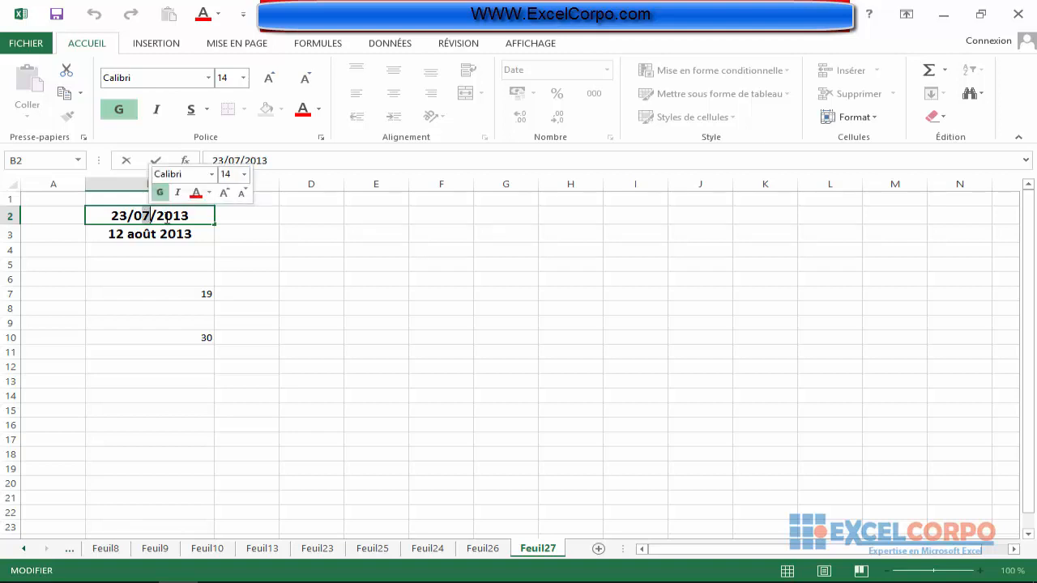
{"action": "type", "text": "_"}
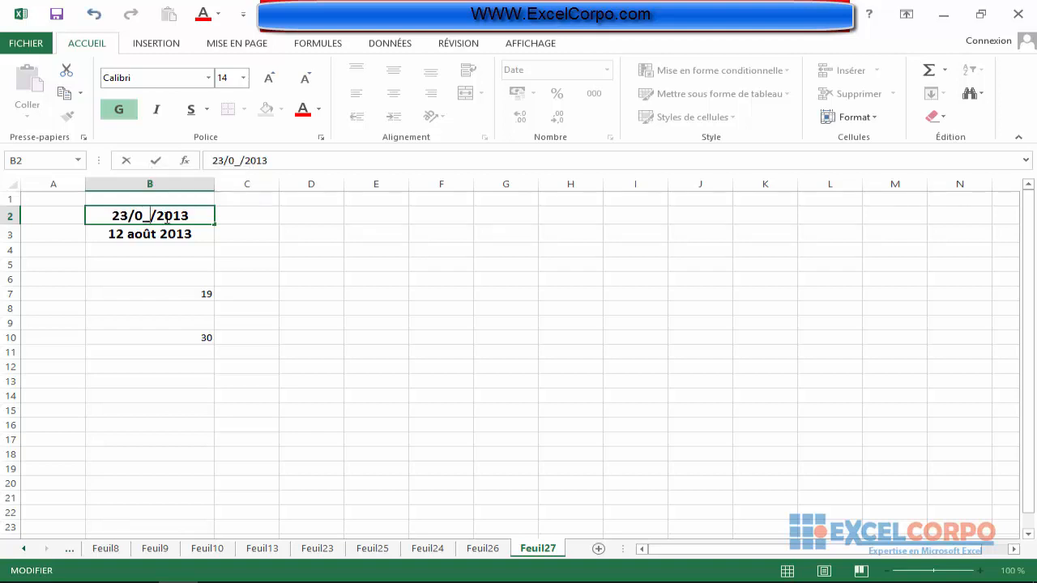
{"action": "key", "text": "BackSpace"}
{"action": "type", "text": "9"}
{"action": "key", "text": "BackSpace"}
{"action": "type", "text": "1"}
{"action": "key", "text": "BackSpace"}
{"action": "type", "text": "7"}
{"action": "key", "text": "Return"}
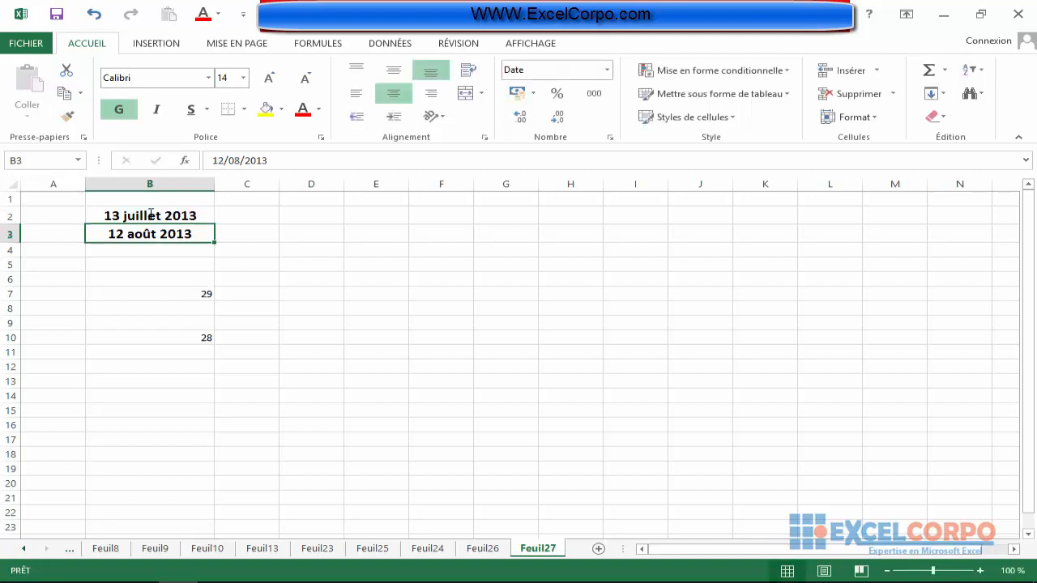
{"action": "left_click", "coordinate": [204, 340]}
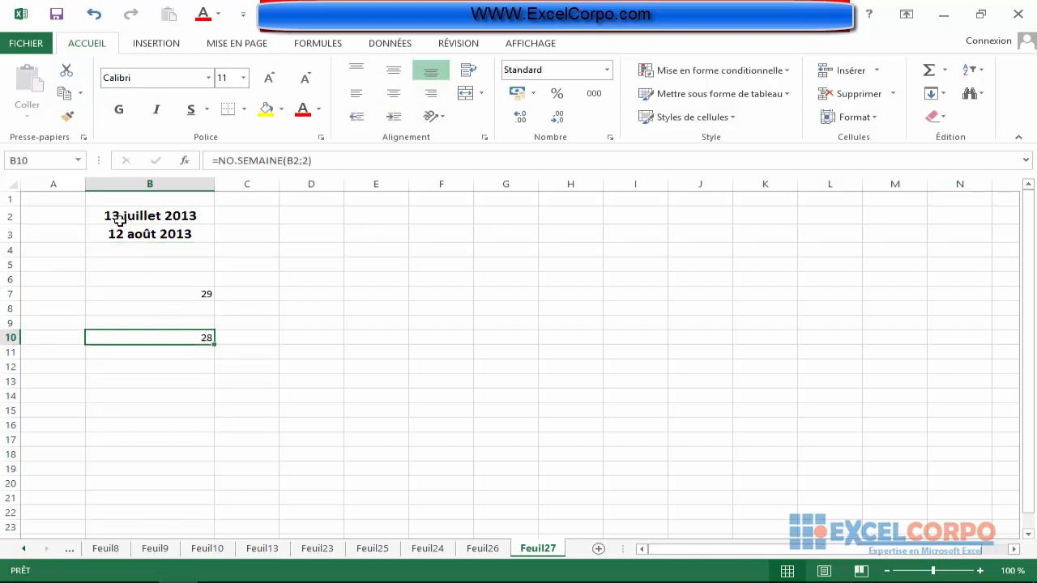